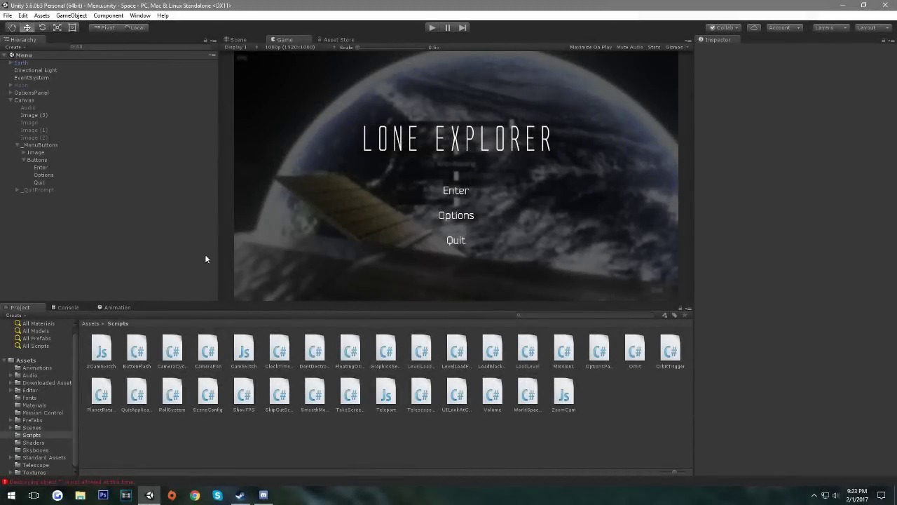
Step: Deactivate the Canvas and OptionsPanel objects so only the Earth backdrop remains
left_click(8, 100)
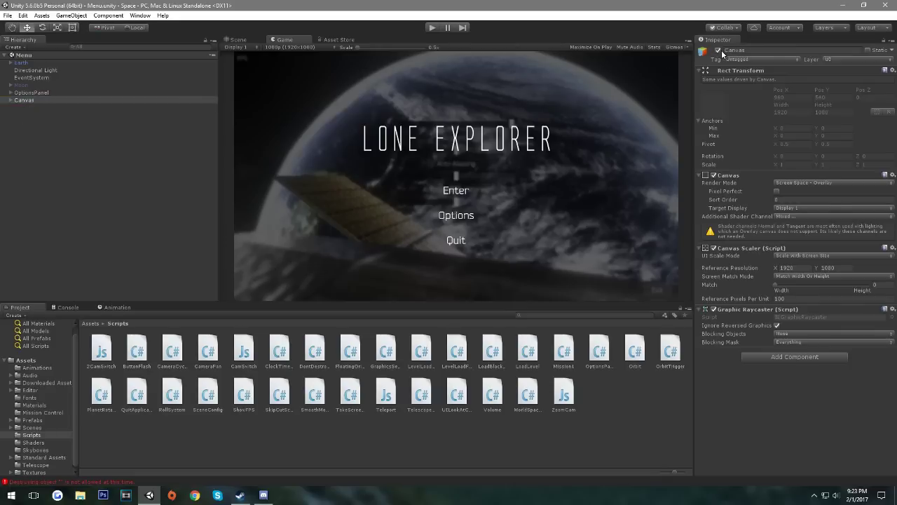
left_click(717, 51)
left_click(30, 93)
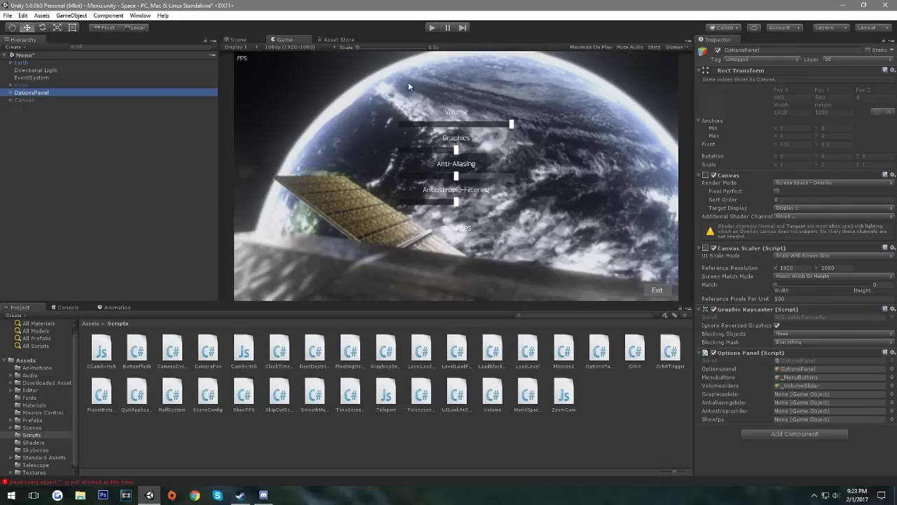
left_click(718, 51)
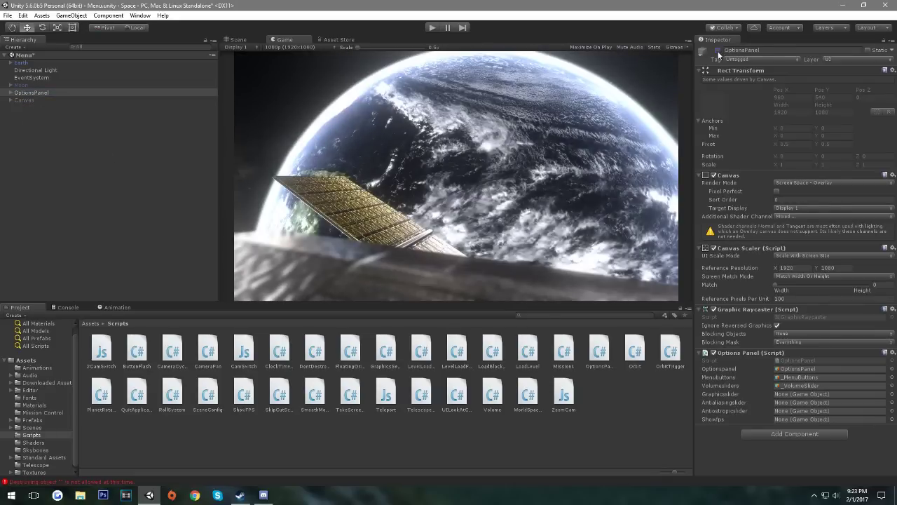
left_click(96, 148)
right_click(31, 128)
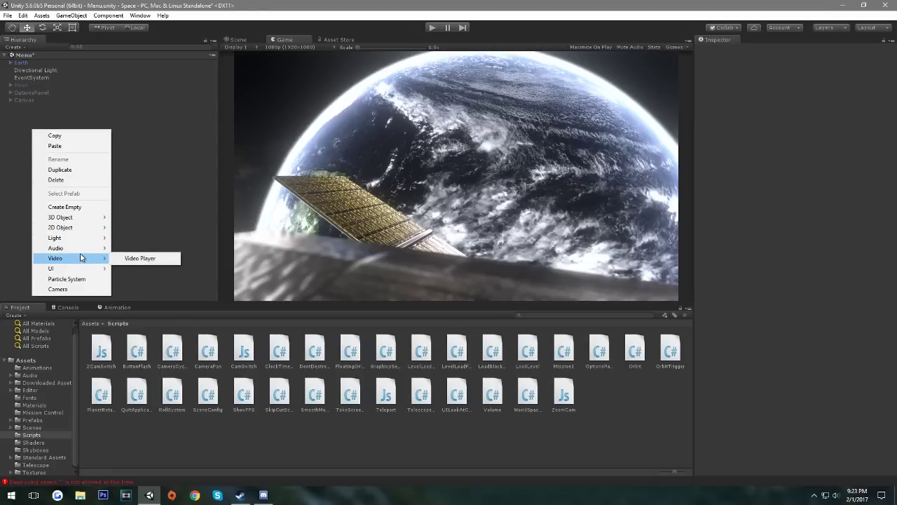
mouse_move(70, 268)
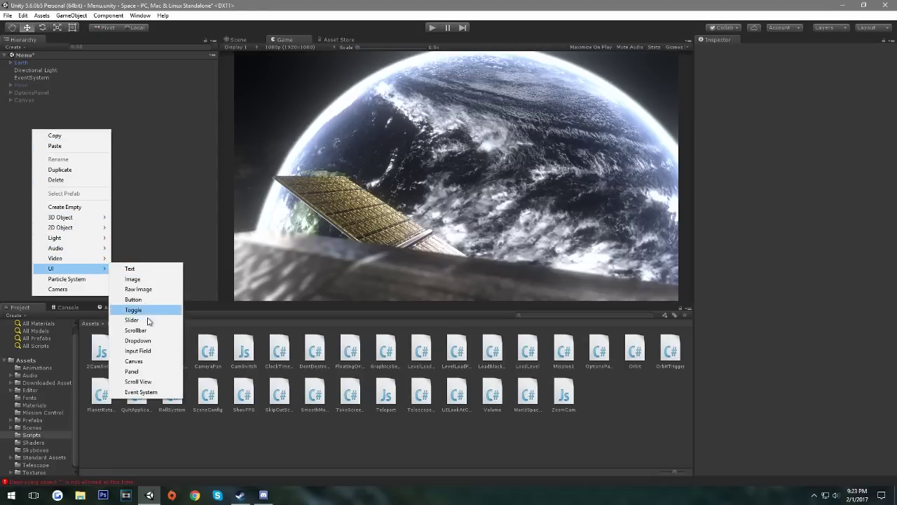
Step: Add a new UI Canvas with a UI Button inside it
left_click(147, 361)
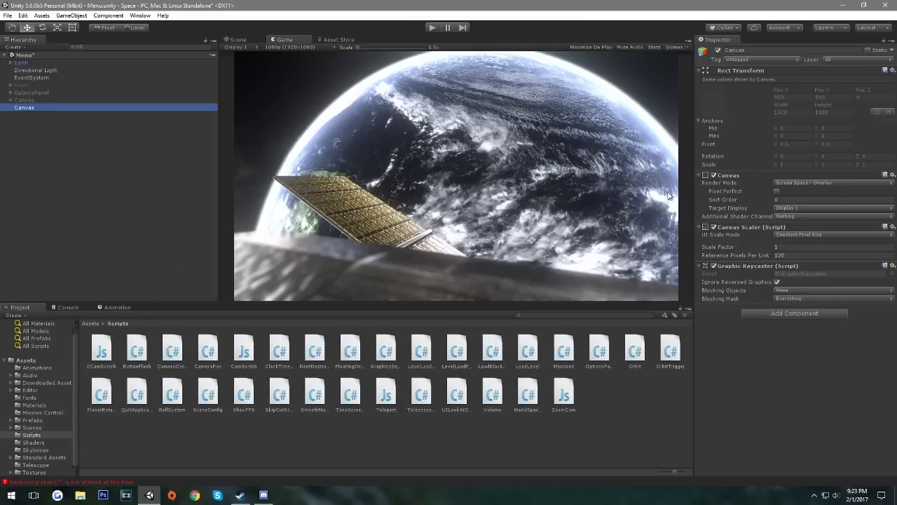
right_click(133, 111)
mouse_move(169, 247)
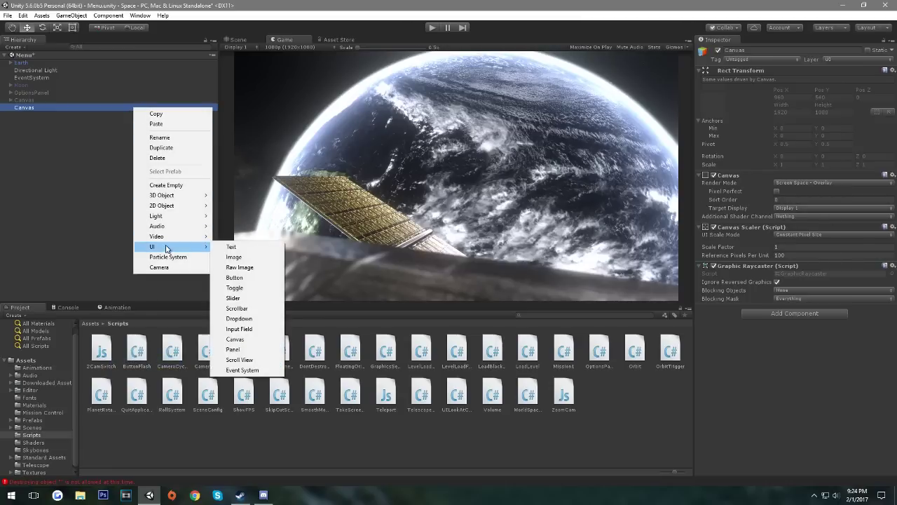
left_click(234, 277)
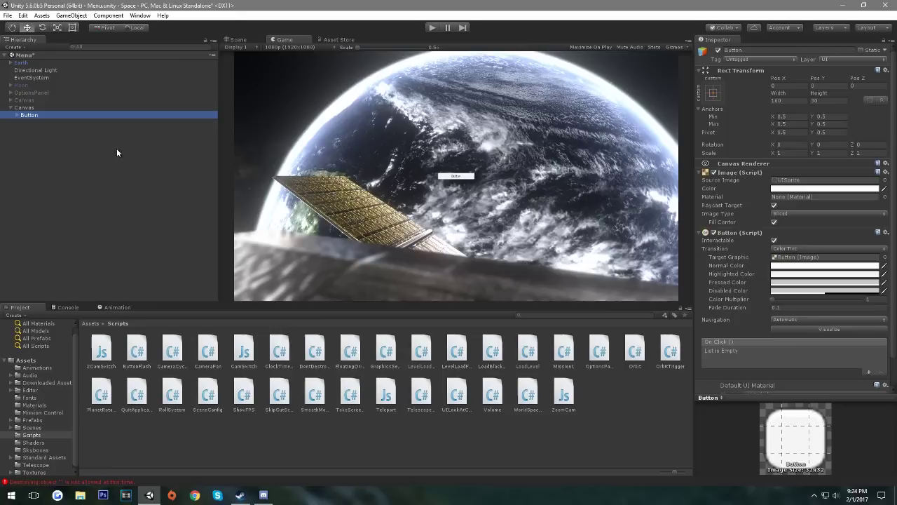
Step: Change the button's child Text label to read 'Quit'
left_click(18, 115)
left_click(787, 197)
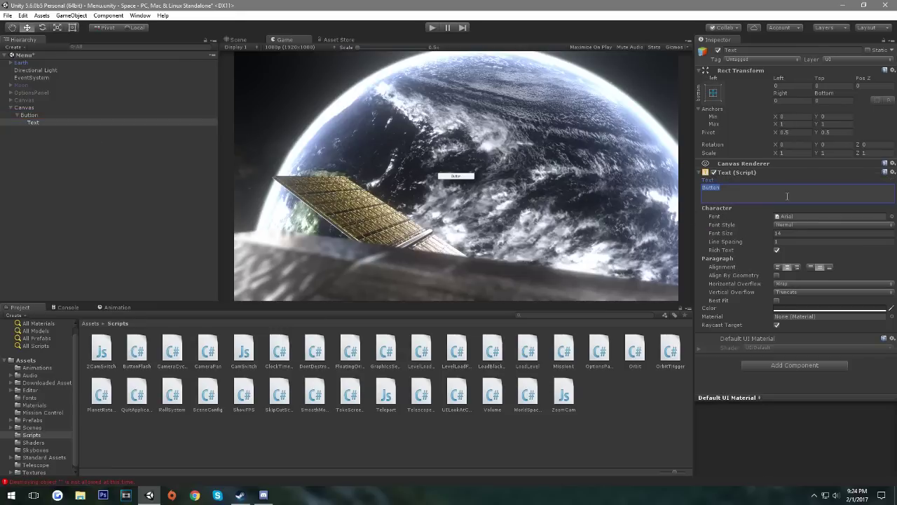
type("Quit")
left_click(42, 116)
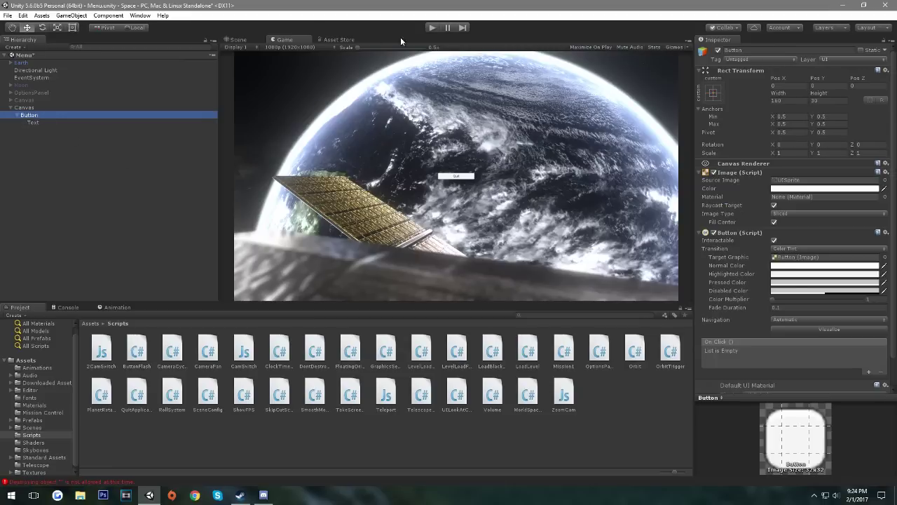
left_click(257, 41)
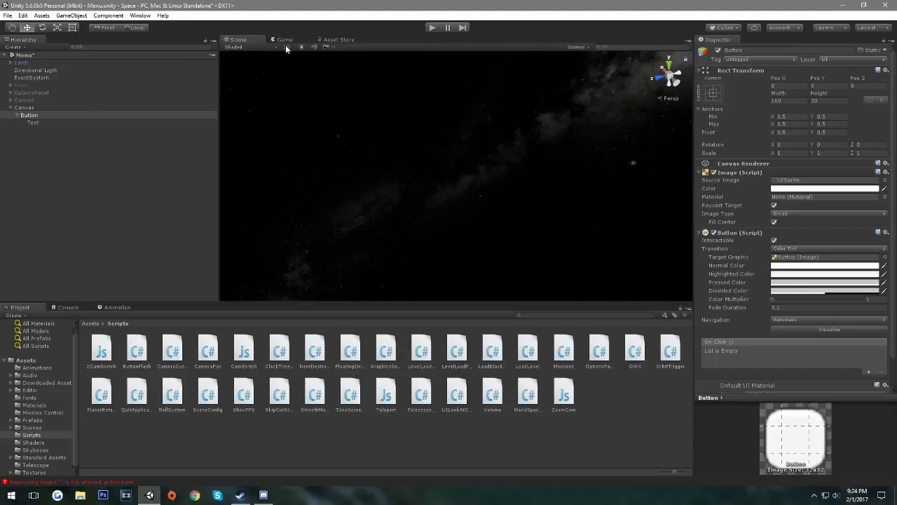
Step: In 2D scene mode, frame the button and resize it to 876 by 369
left_click(286, 47)
key("t")
key("f")
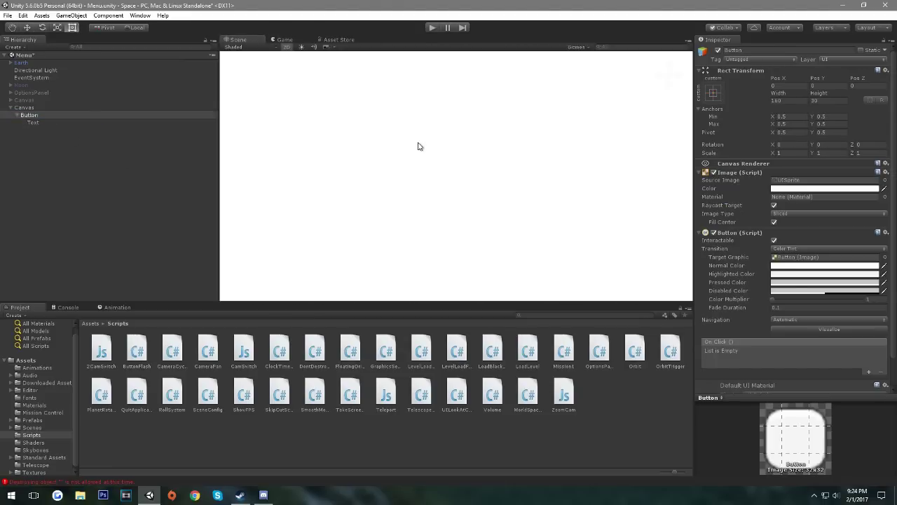
scroll(421, 146, "down", 5)
scroll(433, 147, "down", 1)
scroll(436, 155, "down", 3)
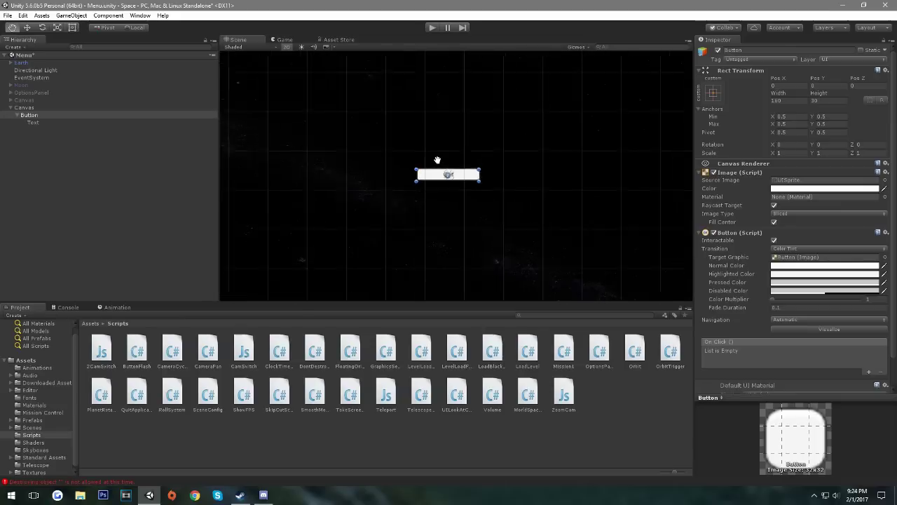
scroll(432, 161, "down", 2)
scroll(427, 160, "down", 2)
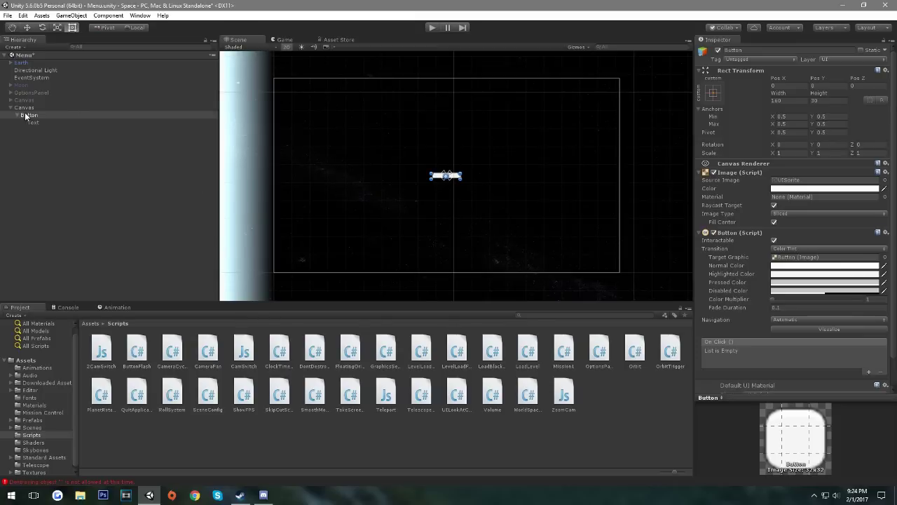
left_click_drag(429, 172, 363, 135)
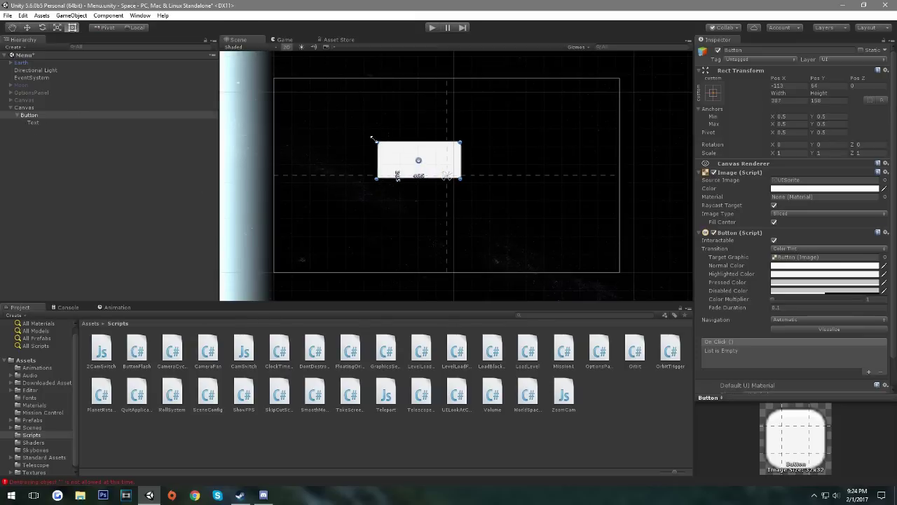
left_click_drag(459, 179, 522, 203)
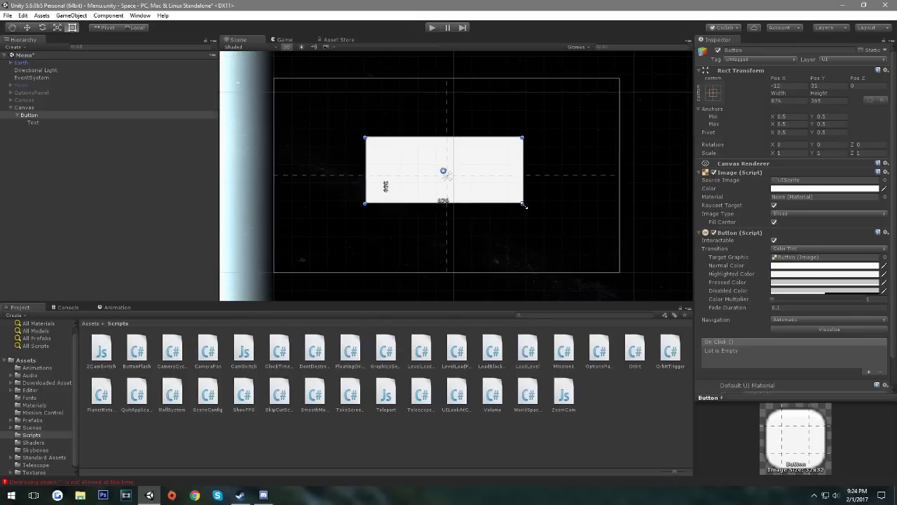
Step: Set the Quit label's font size to 143 and preview it in the Game view
left_click(280, 40)
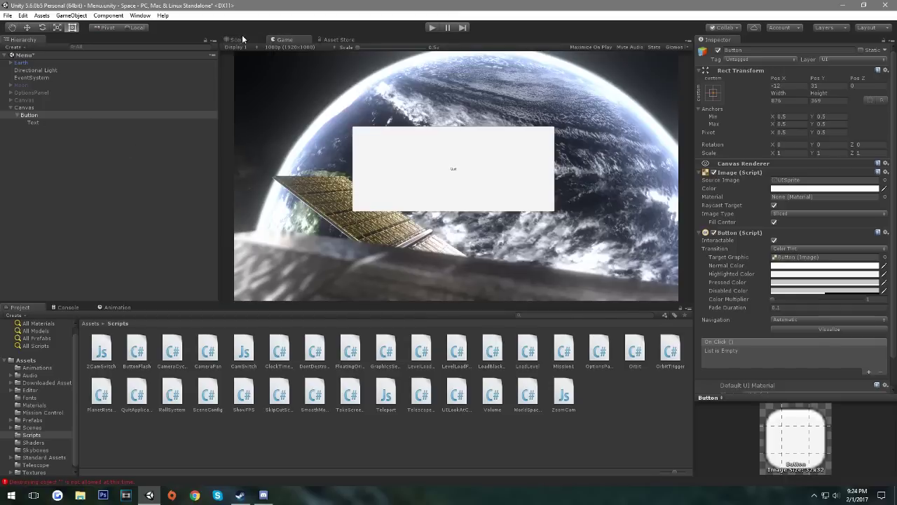
left_click(233, 39)
left_click(42, 122)
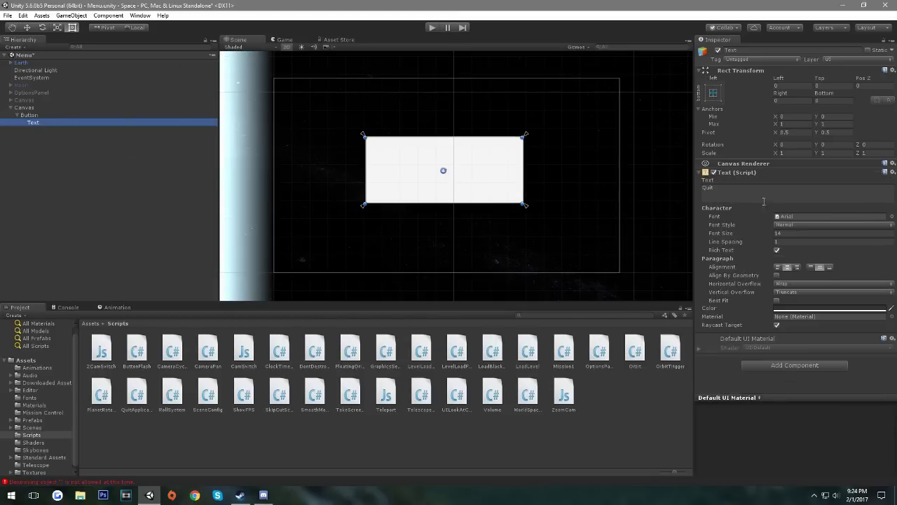
left_click_drag(764, 233, 823, 234)
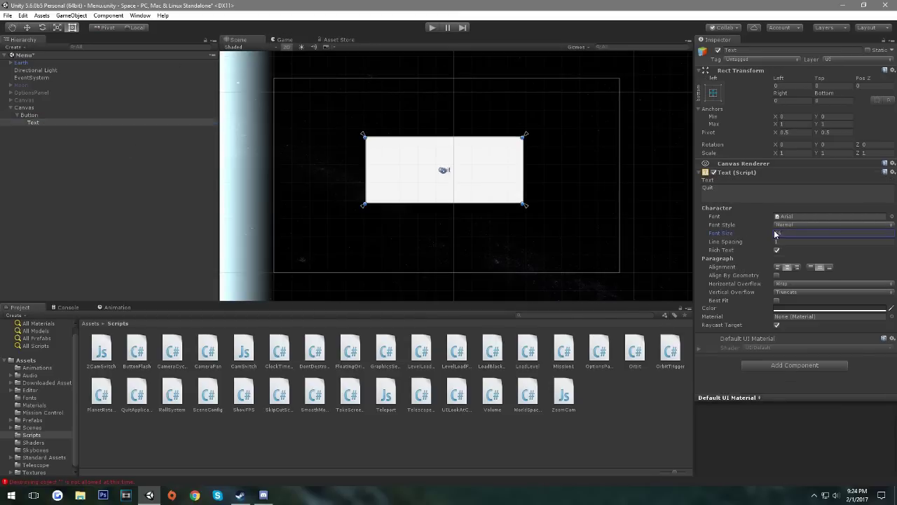
left_click(282, 40)
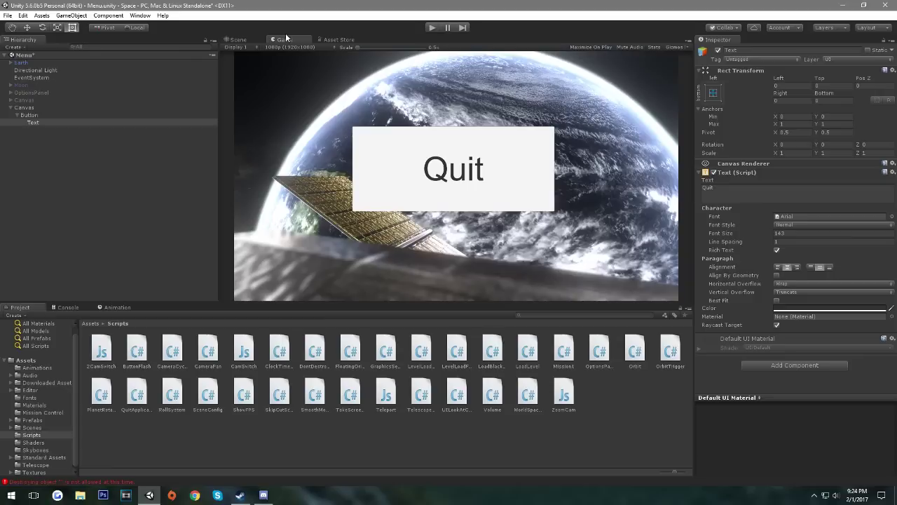
left_click(42, 107)
left_click(708, 49)
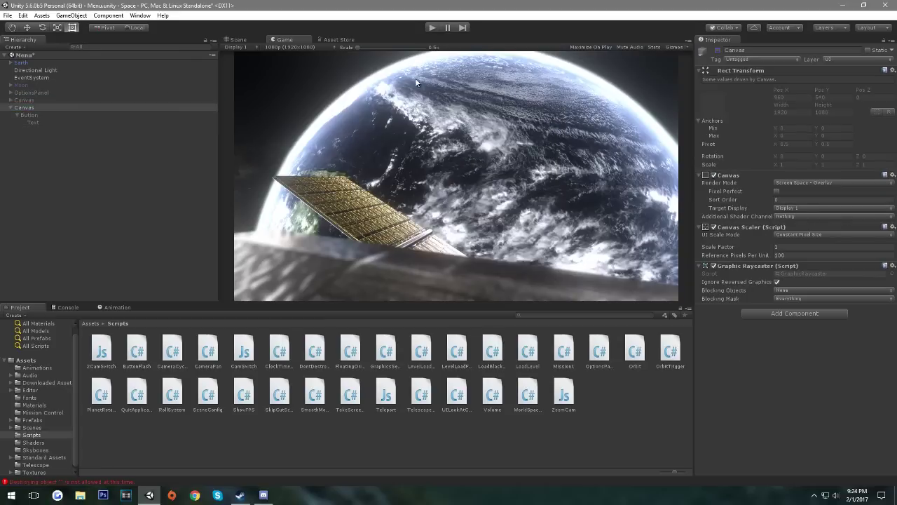
left_click(55, 100)
left_click(718, 51)
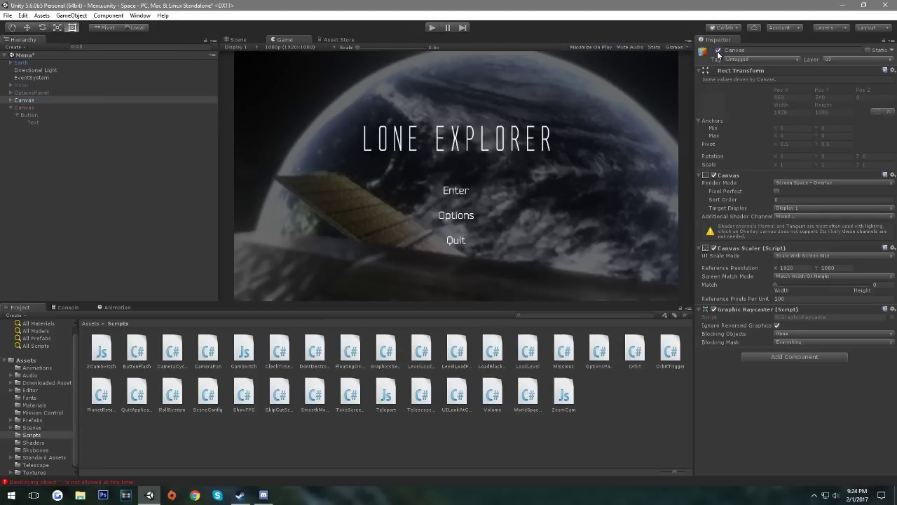
left_click(55, 108)
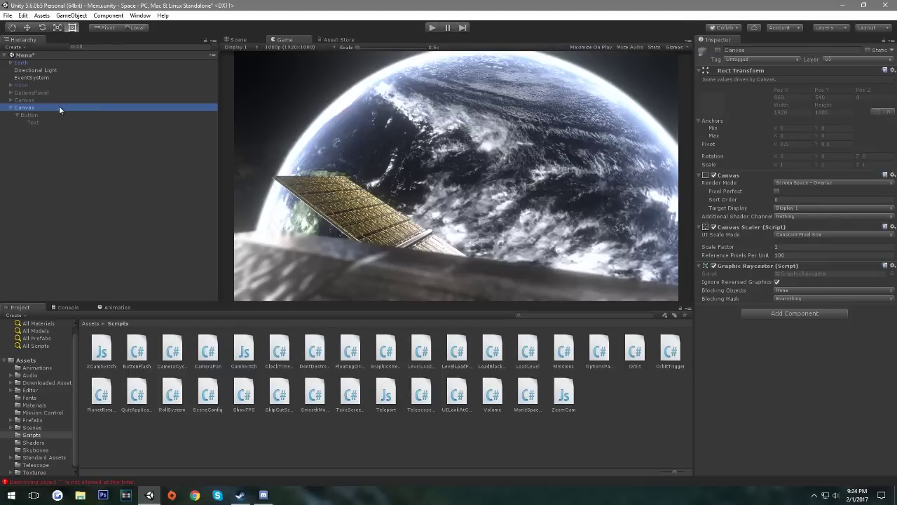
left_click(718, 51)
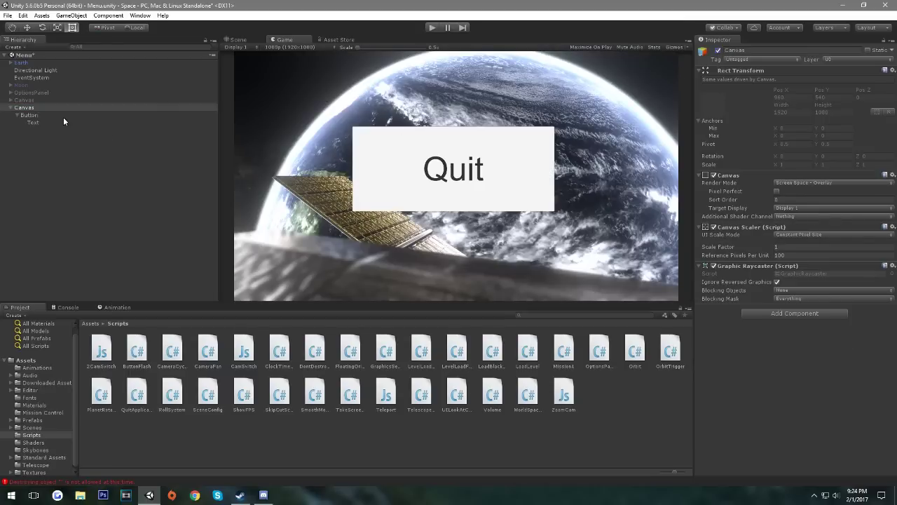
left_click(42, 115)
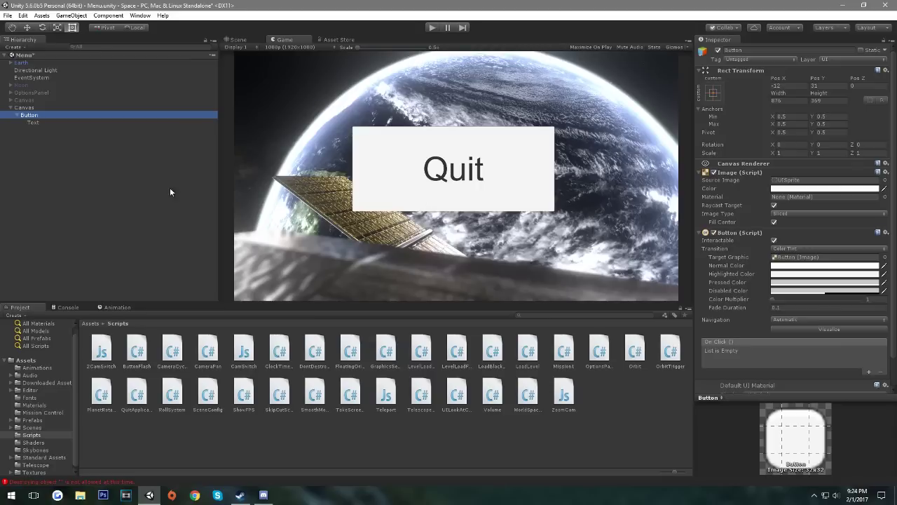
scroll(862, 236, "down", 2)
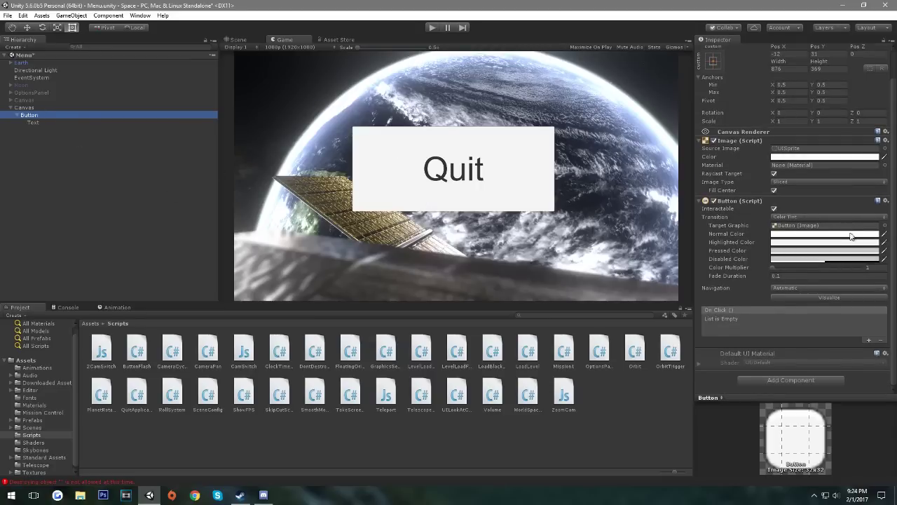
left_click(26, 78)
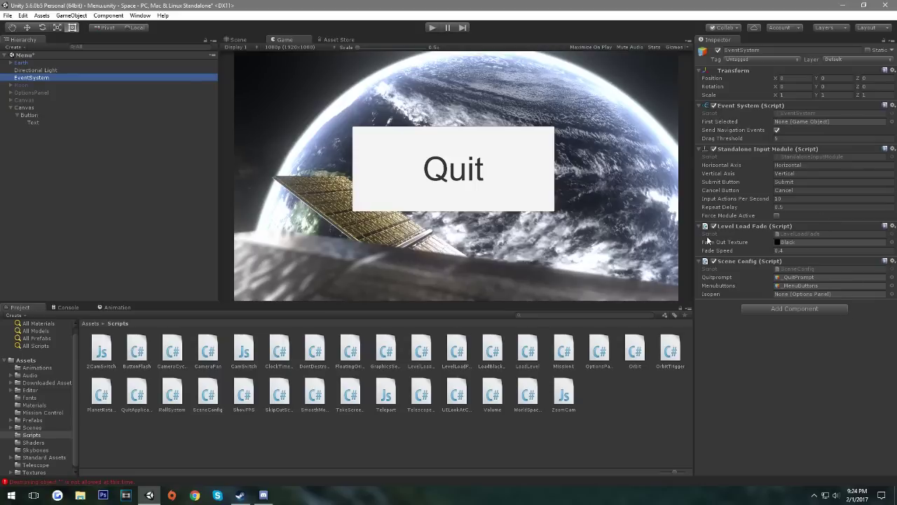
left_click(29, 115)
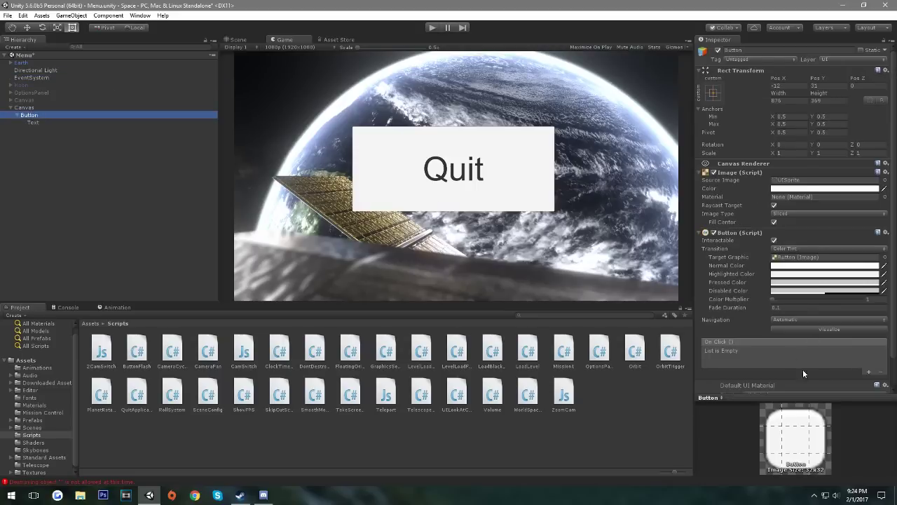
scroll(803, 368, "down", 2)
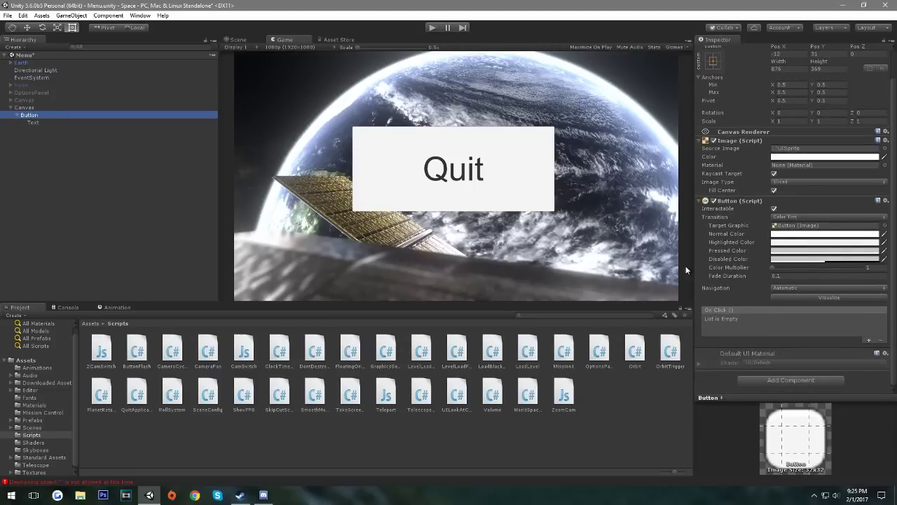
scroll(754, 97, "up", 2)
Step: Rename the button object to 'Quit'
left_click(740, 50)
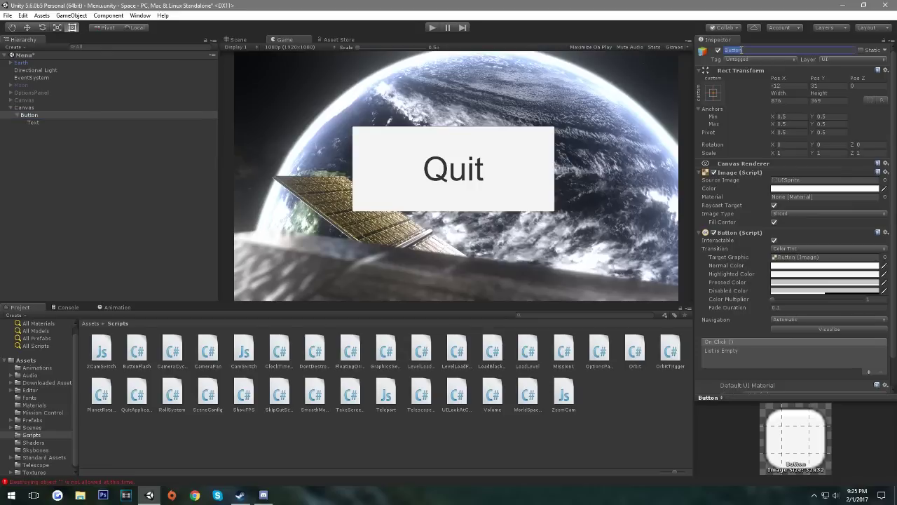
type("Quit")
key("Return")
Step: Create and attach a new C# script named quit, then locate it in Assets
scroll(783, 199, "down", 2)
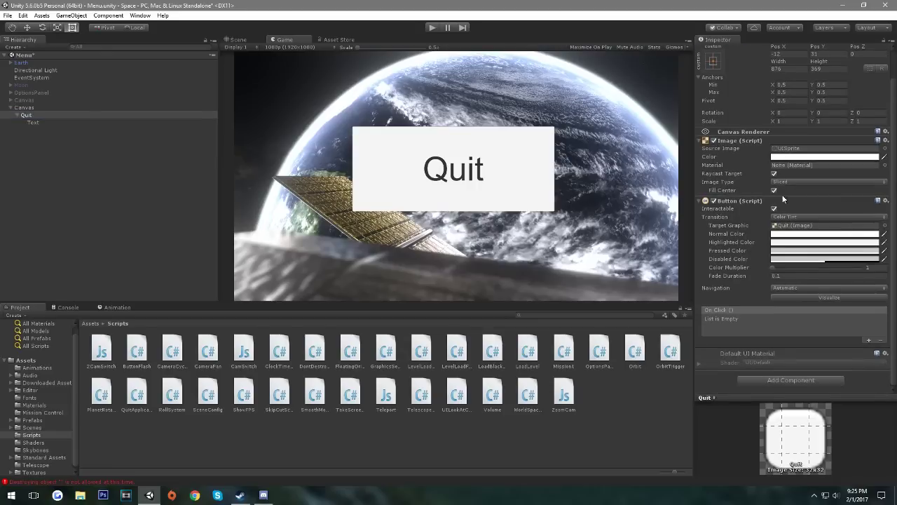
left_click(785, 379)
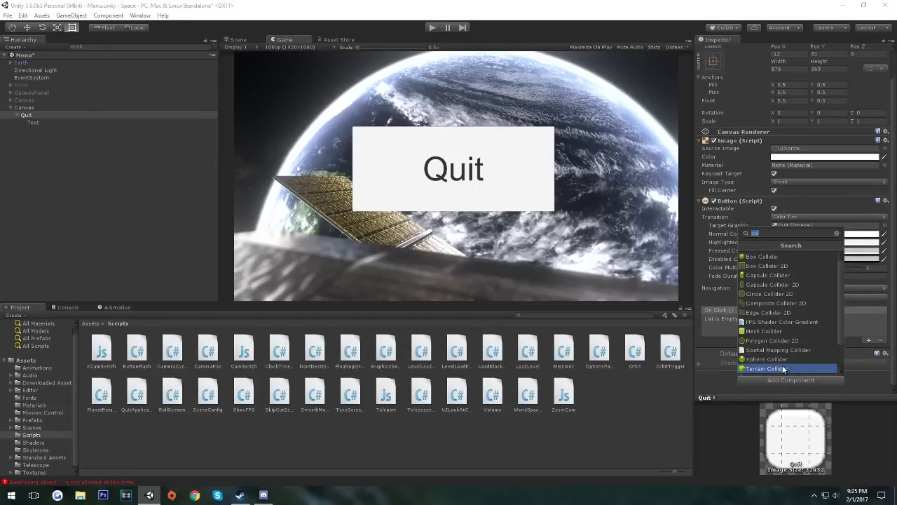
type("quit")
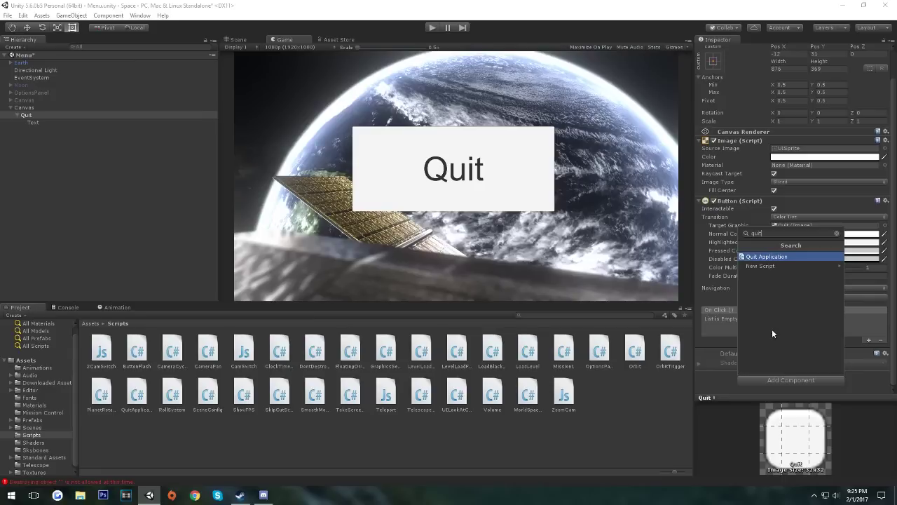
left_click(775, 267)
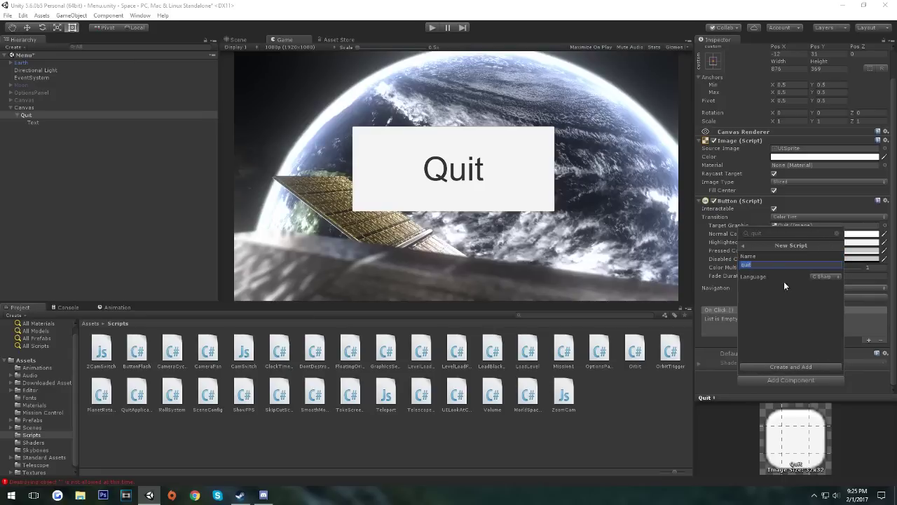
left_click(793, 365)
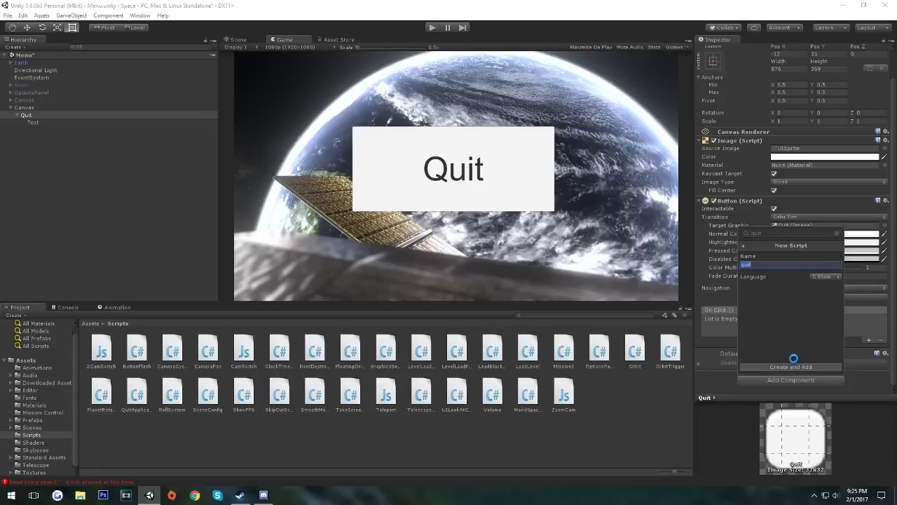
scroll(791, 352, "down", 1)
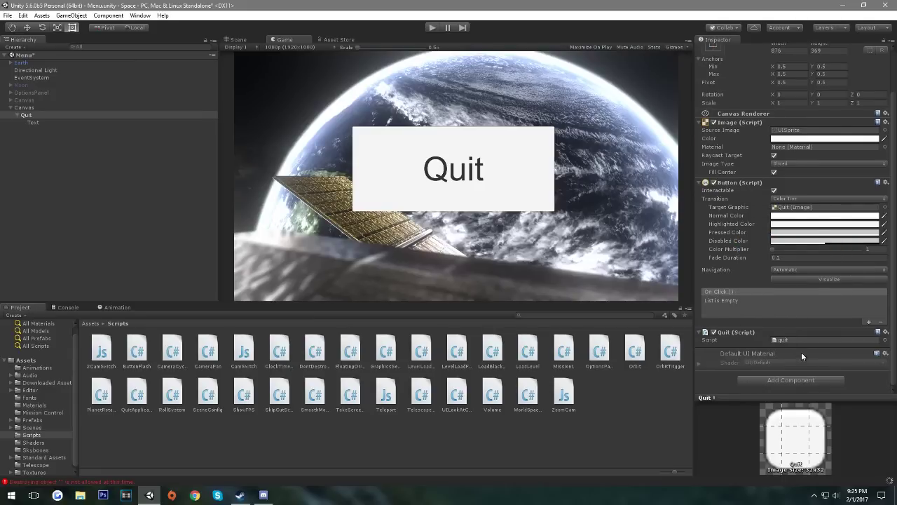
left_click(786, 341)
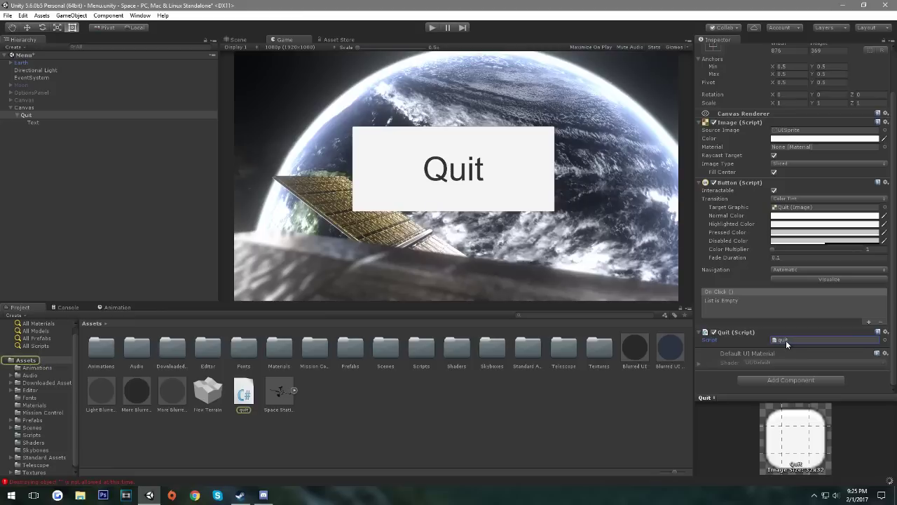
Step: Open the quit script in MonoDevelop and delete its default Start and Update methods
double_click(785, 340)
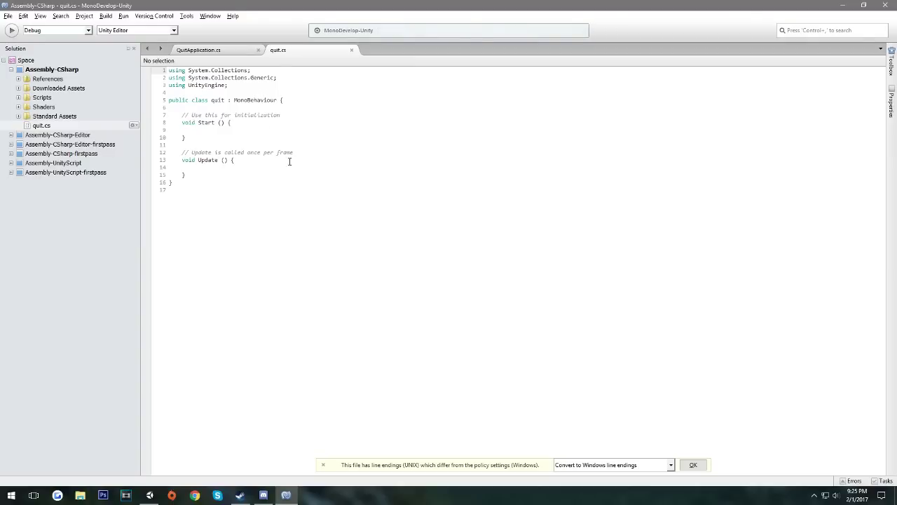
mouse_move(217, 201)
left_mouse_down()
mouse_move(226, 164)
mouse_move(152, 116)
left_mouse_up()
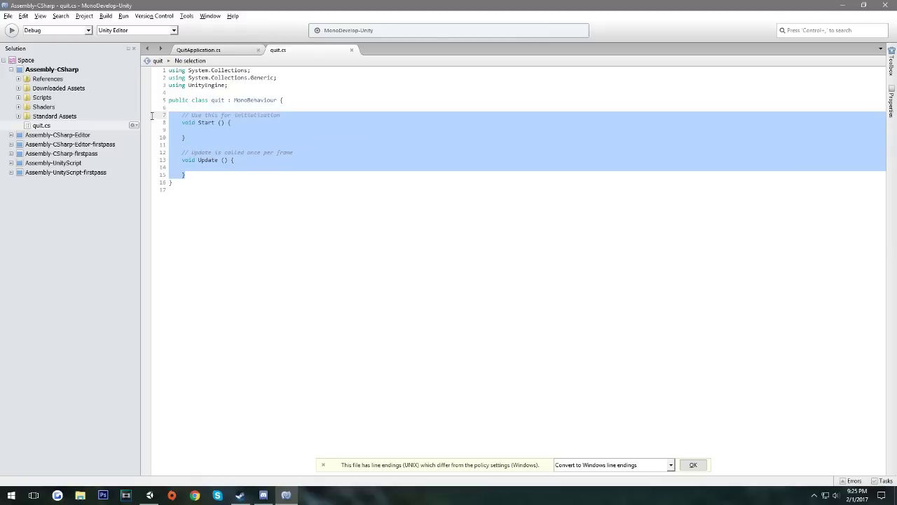
key("BackSpace")
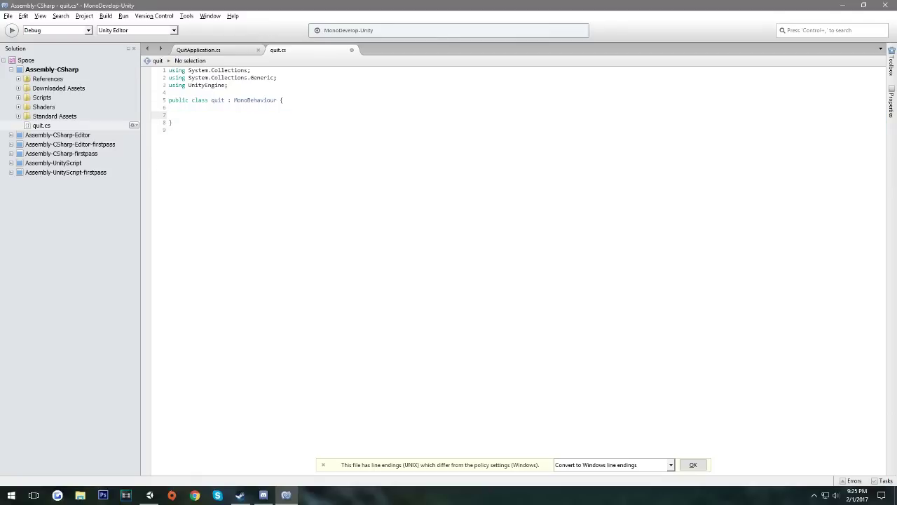
key("Return")
key("Up")
Step: Write a public void quit() method containing Application.Quit();
type("public ")
type("void ")
type("quit(")
type(") ")
type("{")
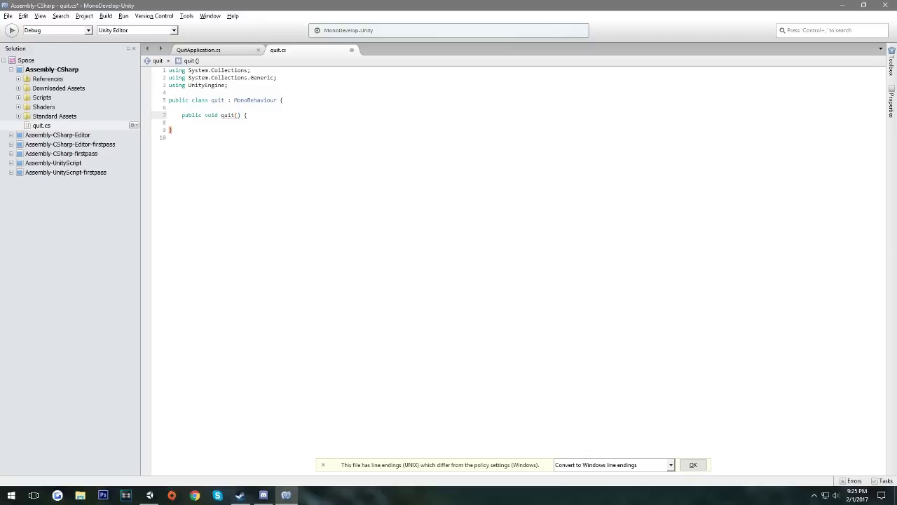
type("}")
key("Return")
type("Appli")
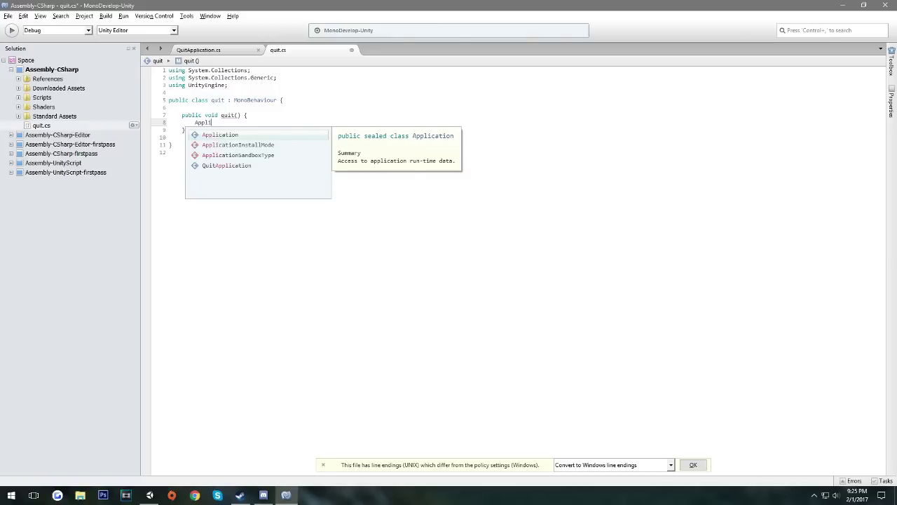
type("cation.")
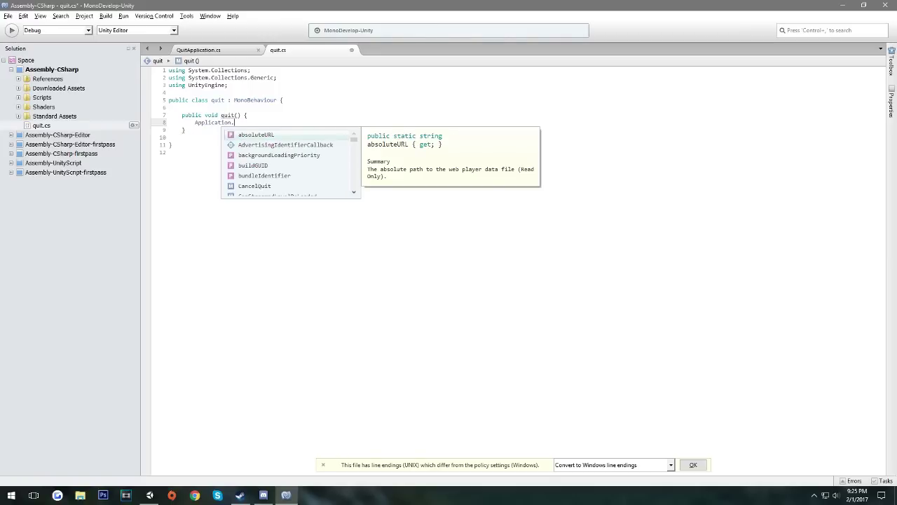
type("Quit()")
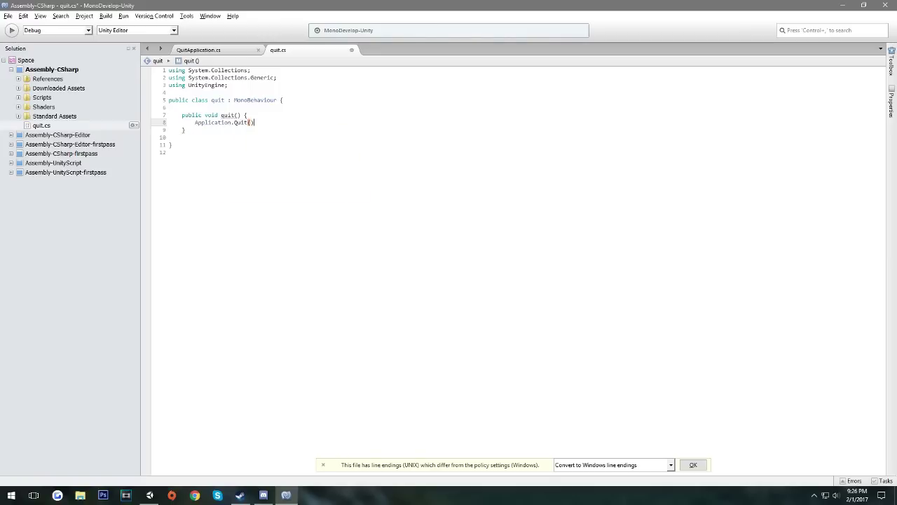
type(";")
Step: Edit the method name on line 7 so it reads doquit instead of quit
double_click(217, 100)
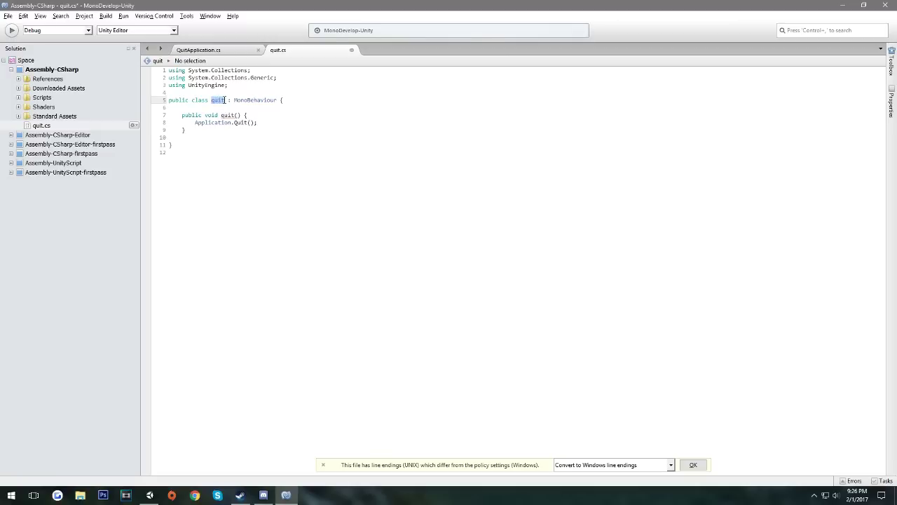
double_click(227, 115)
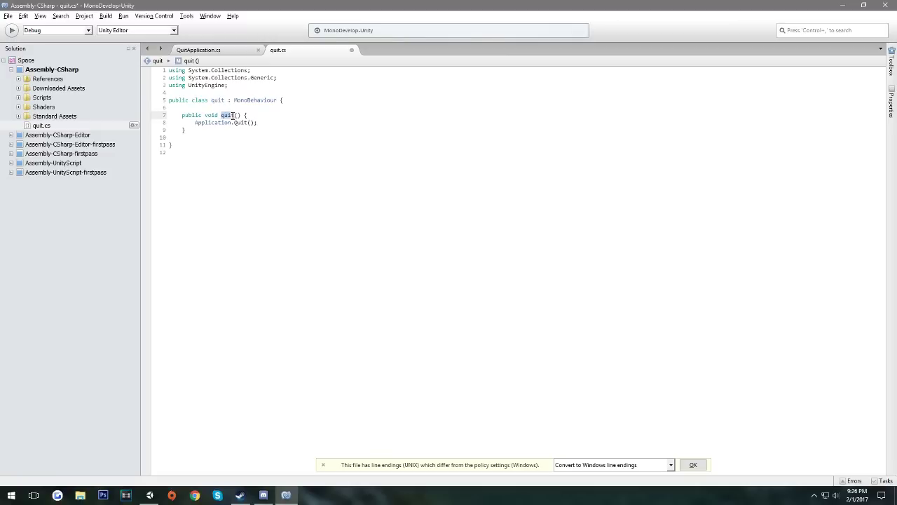
left_click(236, 115)
type("has")
left_click(281, 123)
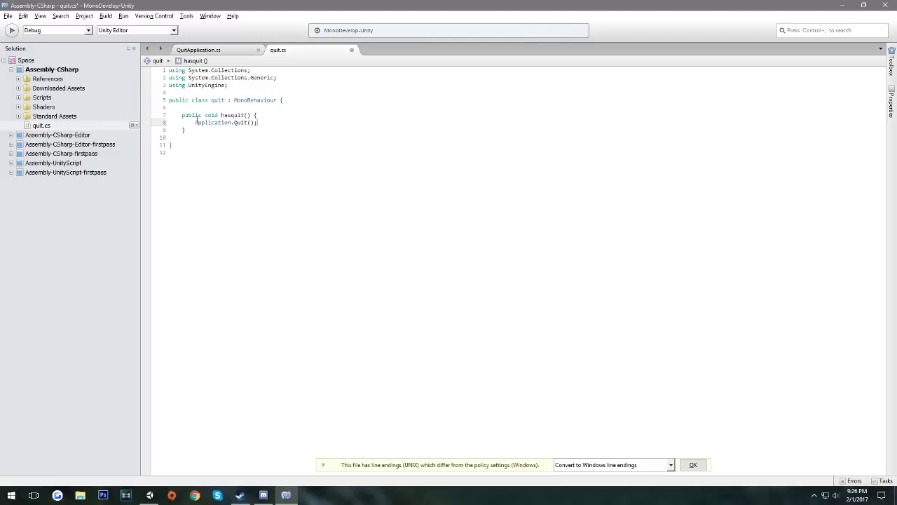
left_click(229, 115)
key("BackSpace")
key("BackSpace")
key("BackSpace")
type("H")
key("BackSpace")
type("do")
mouse_move(248, 115)
left_mouse_down()
mouse_move(221, 115)
mouse_move(271, 120)
left_mouse_up()
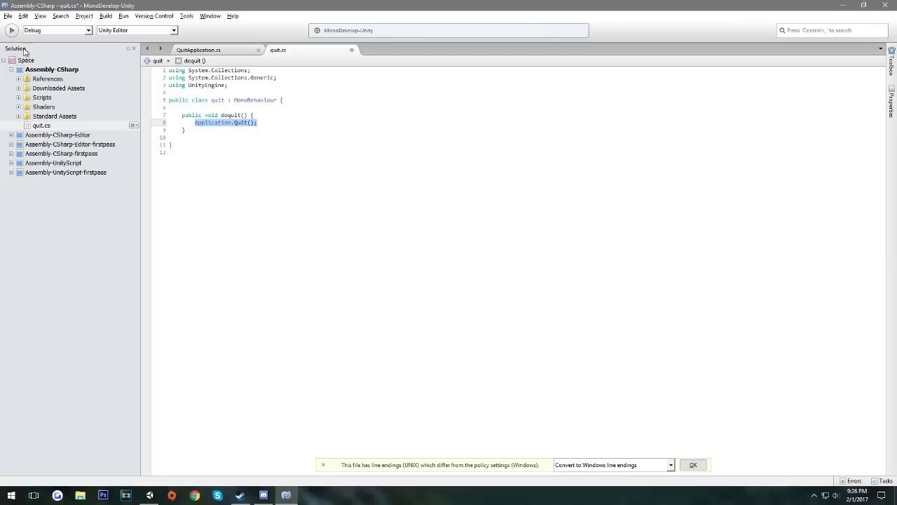
Step: Insert Debug.Log("has quit game"); at the start of doquit() and save the script
left_click(8, 16)
left_click(26, 50)
left_click(264, 115)
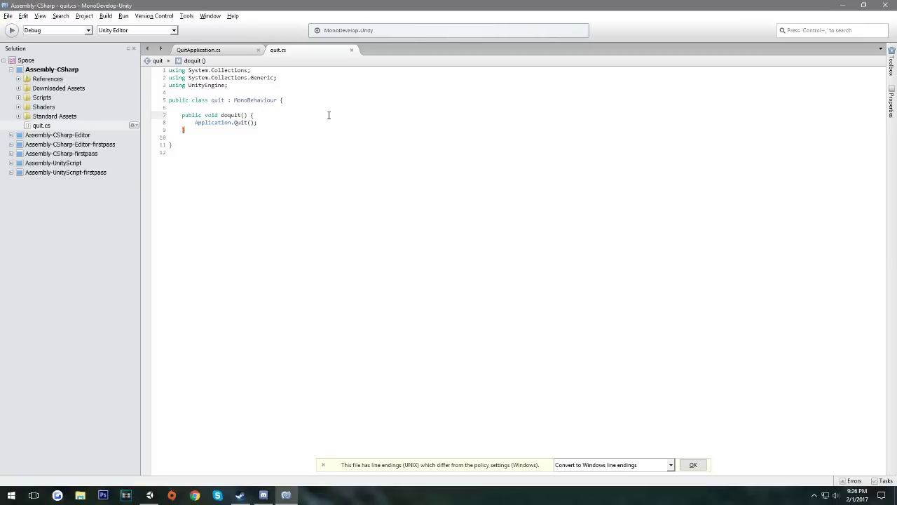
key("Return")
type("D")
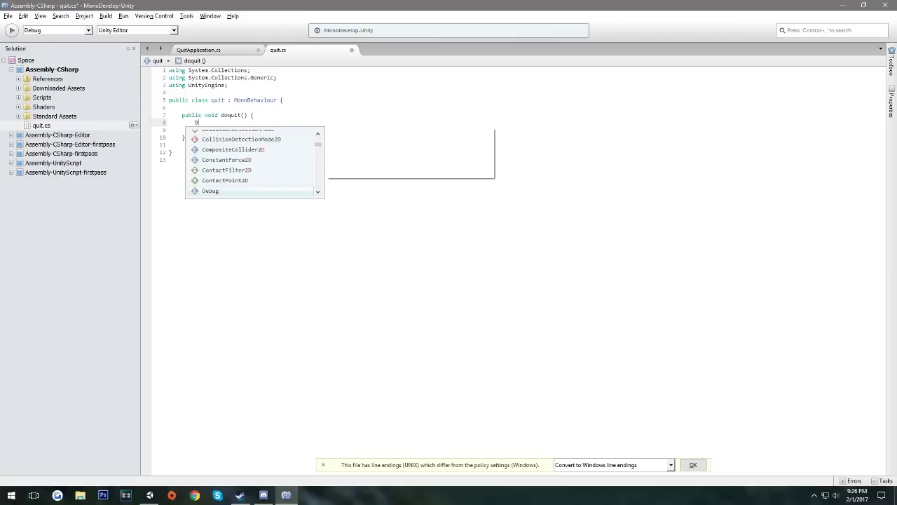
type("ebug.")
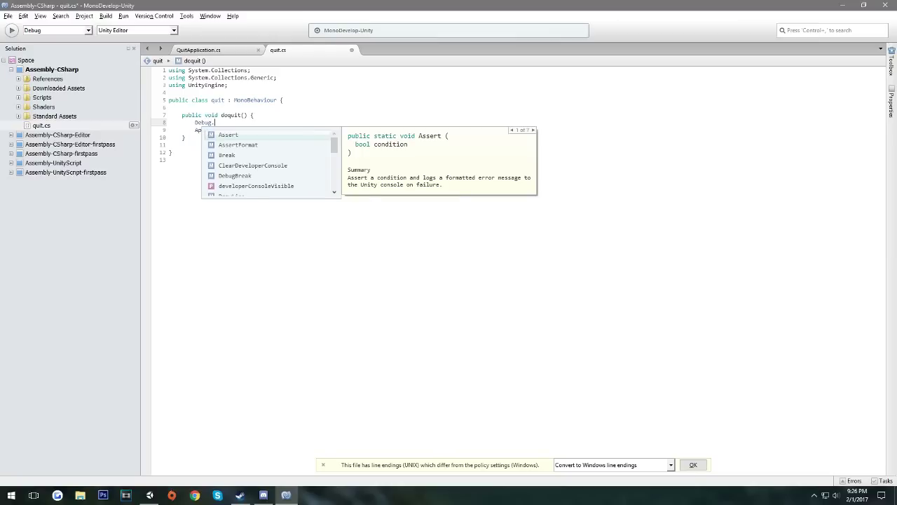
type("Log (")
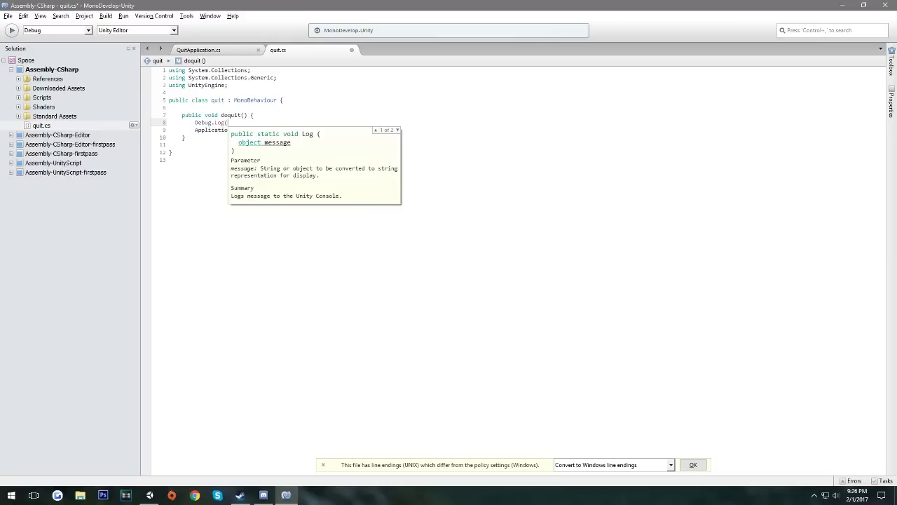
type("\"")
type("has quit ")
type("game\")")
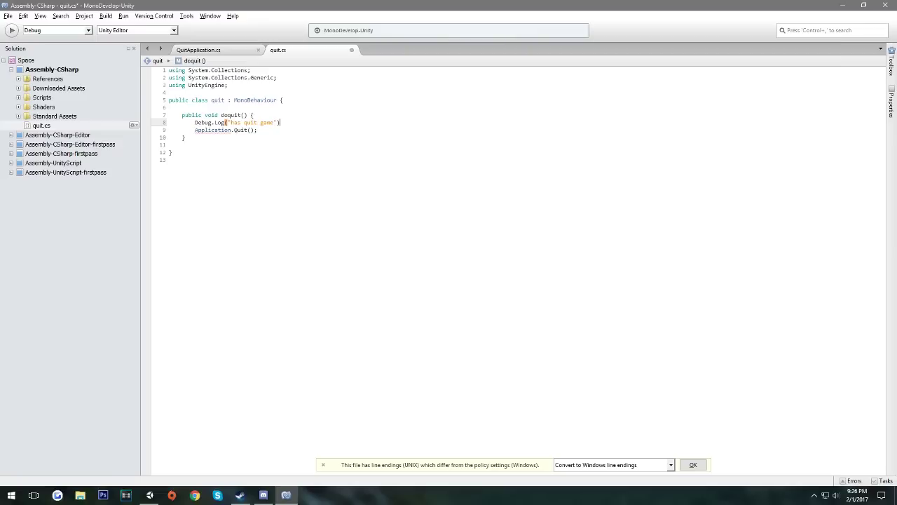
type(";")
key("ctrl+s")
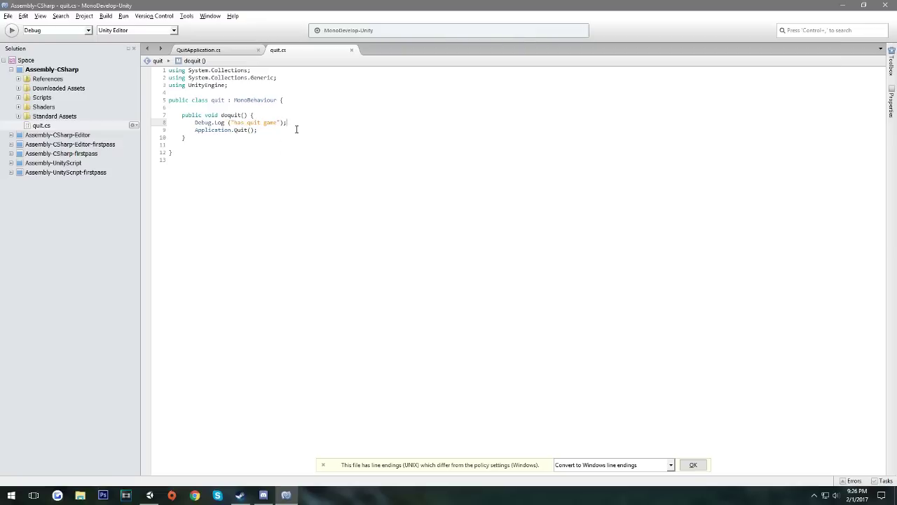
Step: Review the new Debug.Log line, then bring Unity back to the front
left_click_drag(287, 123, 201, 123)
left_click(288, 123)
left_click_drag(288, 123, 196, 126)
left_click(257, 130)
left_click_drag(194, 123, 287, 123)
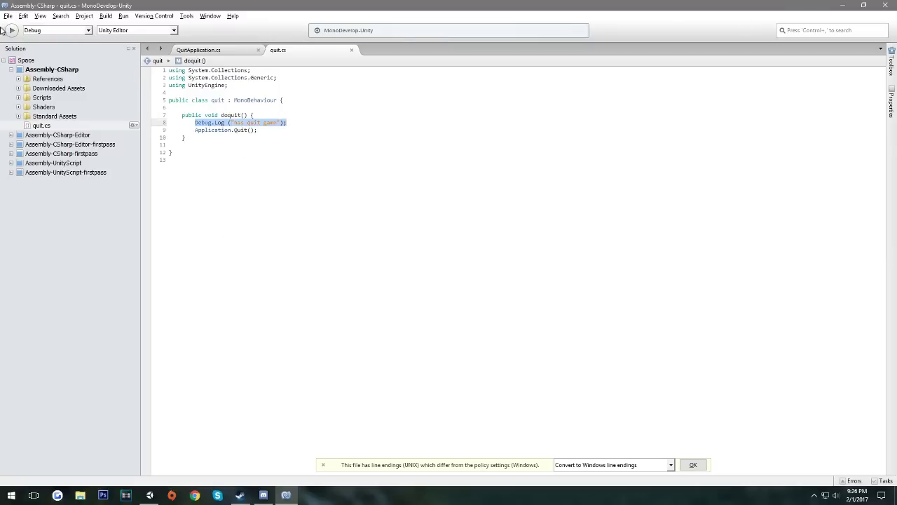
left_click(8, 15)
left_click(435, 171)
Step: Add an On Click entry targeting the Quit object that calls quit.doquit()
left_click(842, 5)
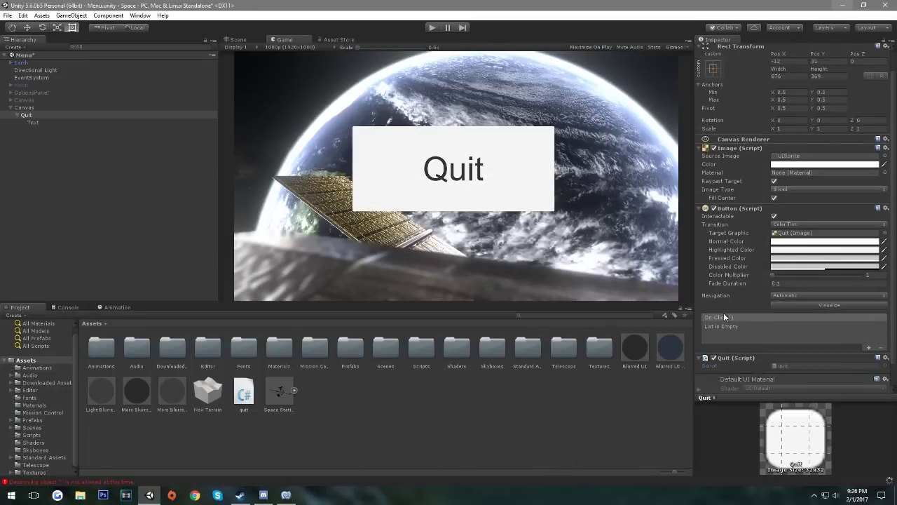
scroll(724, 317, "down", 3)
left_click(869, 348)
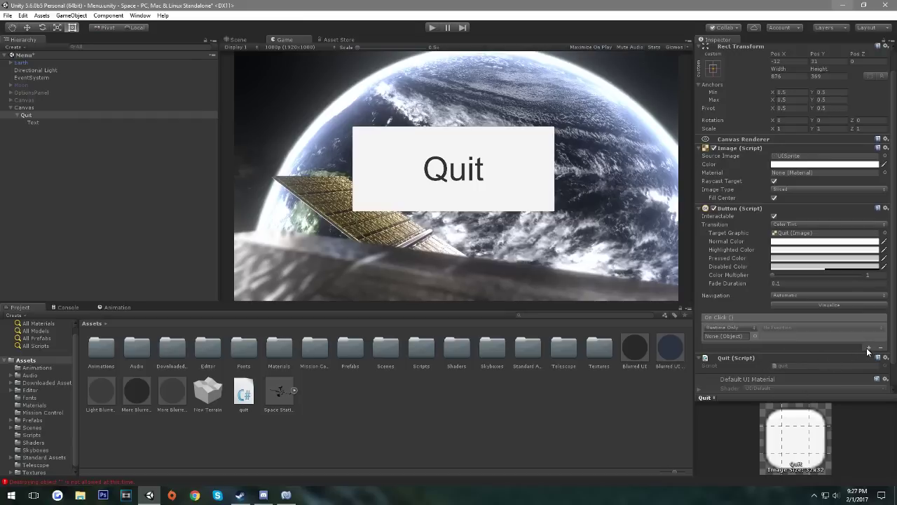
scroll(780, 334, "down", 1)
left_click_drag(33, 118, 729, 310)
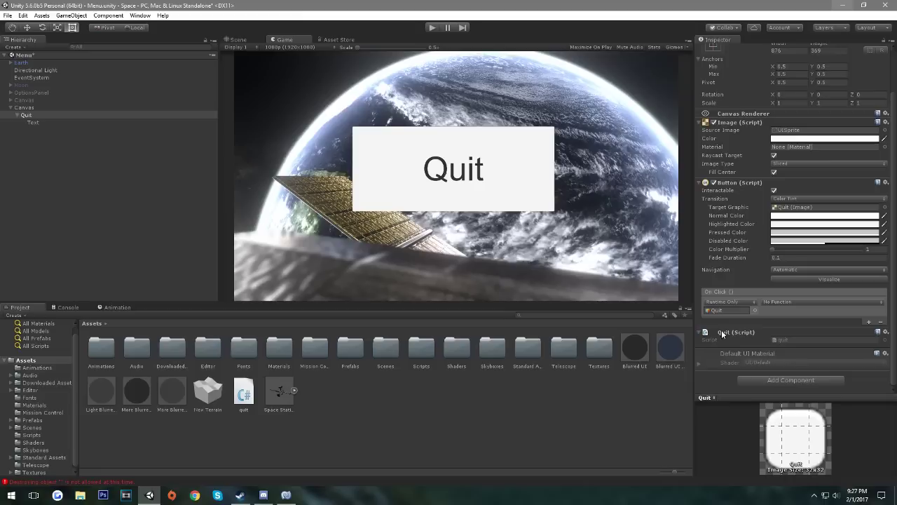
left_click(780, 301)
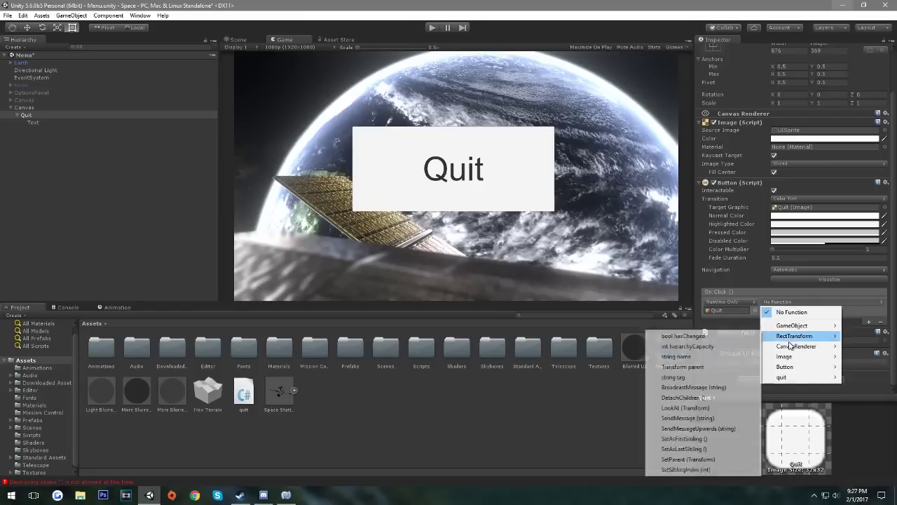
mouse_move(799, 377)
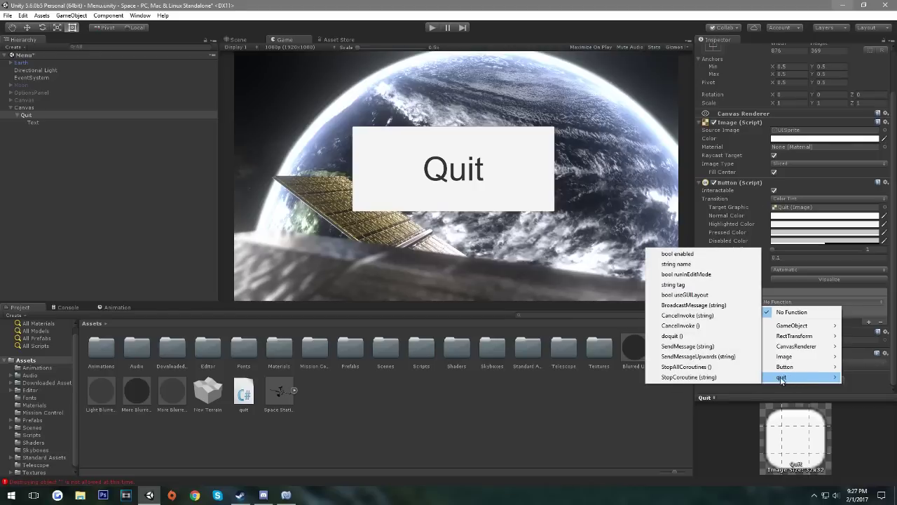
left_click(673, 335)
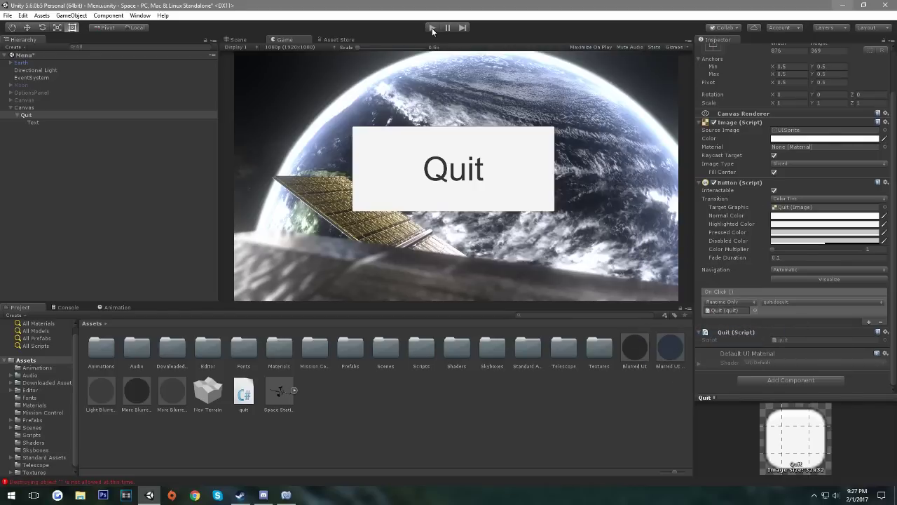
Step: With the Console visible, play the scene and press Quit to log 'has quit game'
left_click(67, 306)
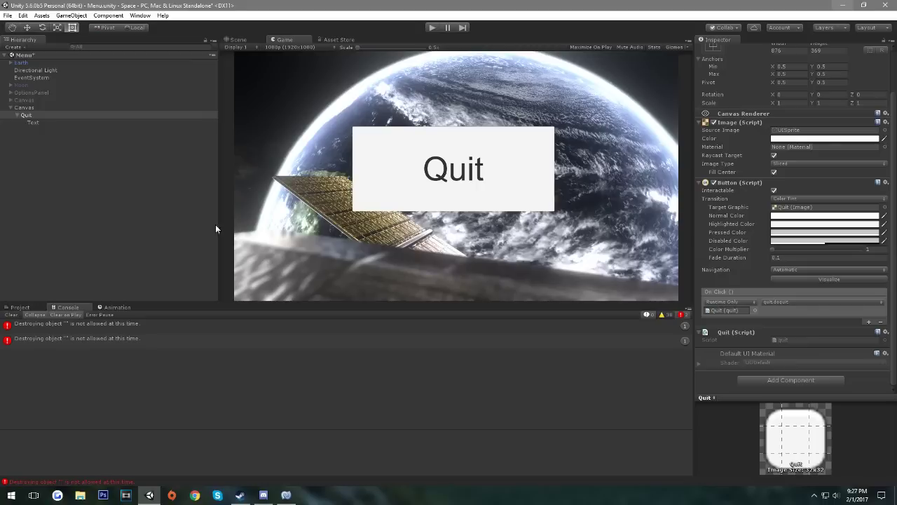
left_click(432, 28)
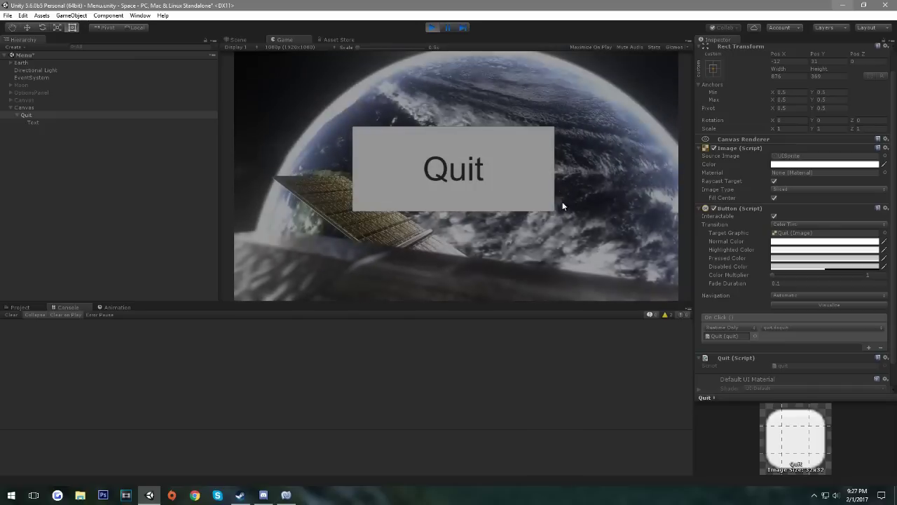
left_click(427, 188)
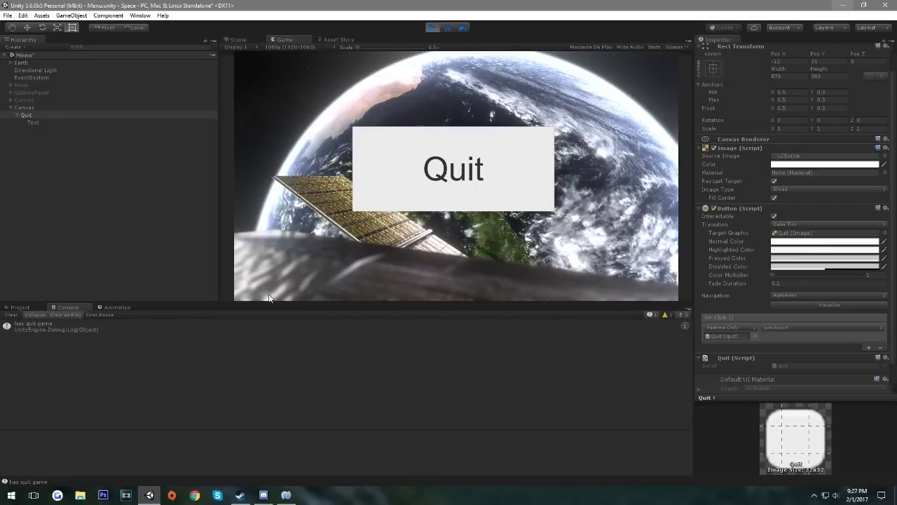
Step: Press Play again to leave play mode
left_click(431, 27)
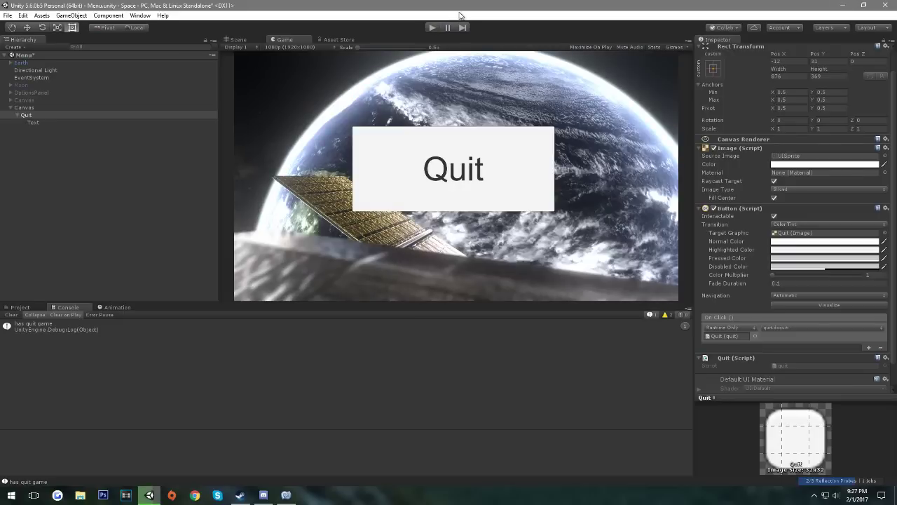